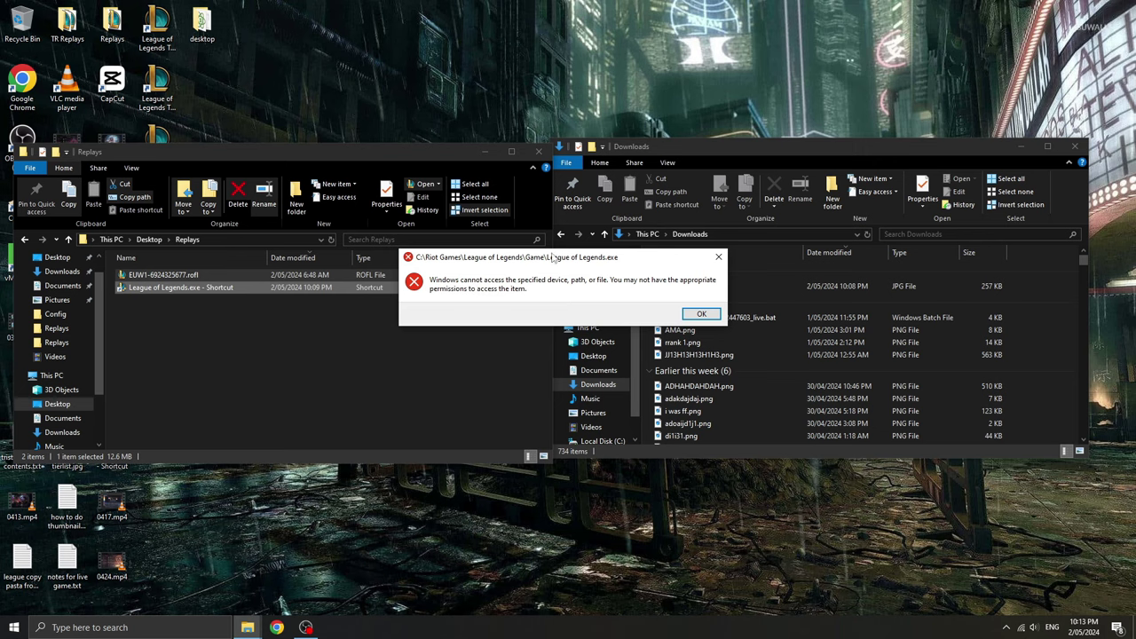
- Dismiss the error that Windows cannot access League of Legends.exe and shift the Downloads window slightly lower
left_click(686, 316)
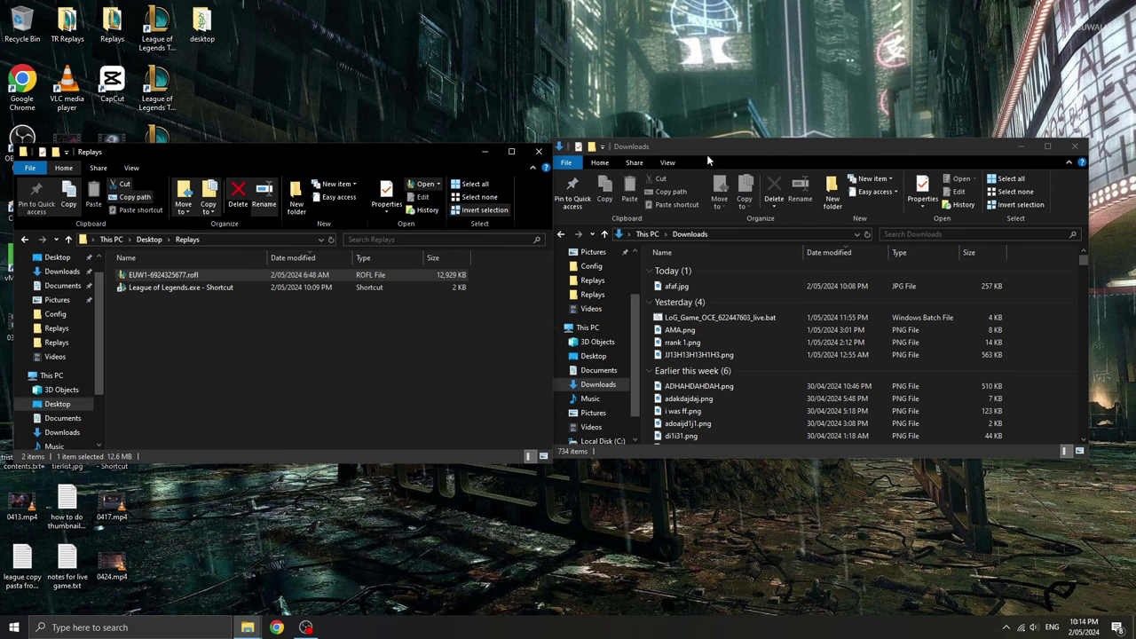
left_click_drag(707, 155, 707, 160)
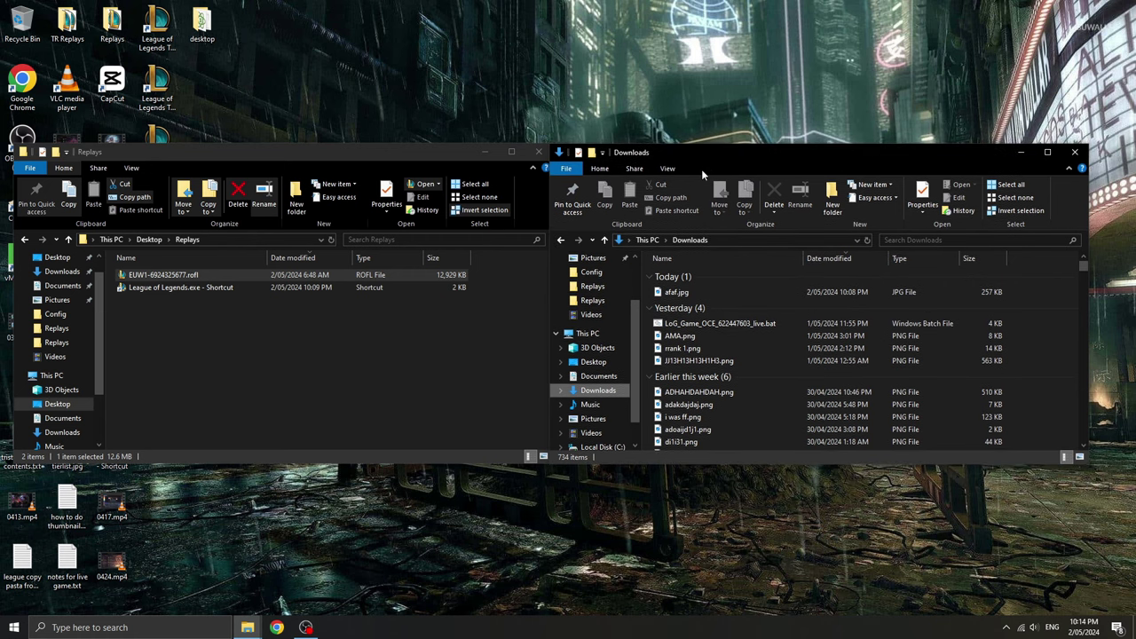
- Exit Riot Vanguard from the system tray so the saved EUW1 replay starts playing
left_click(399, 325)
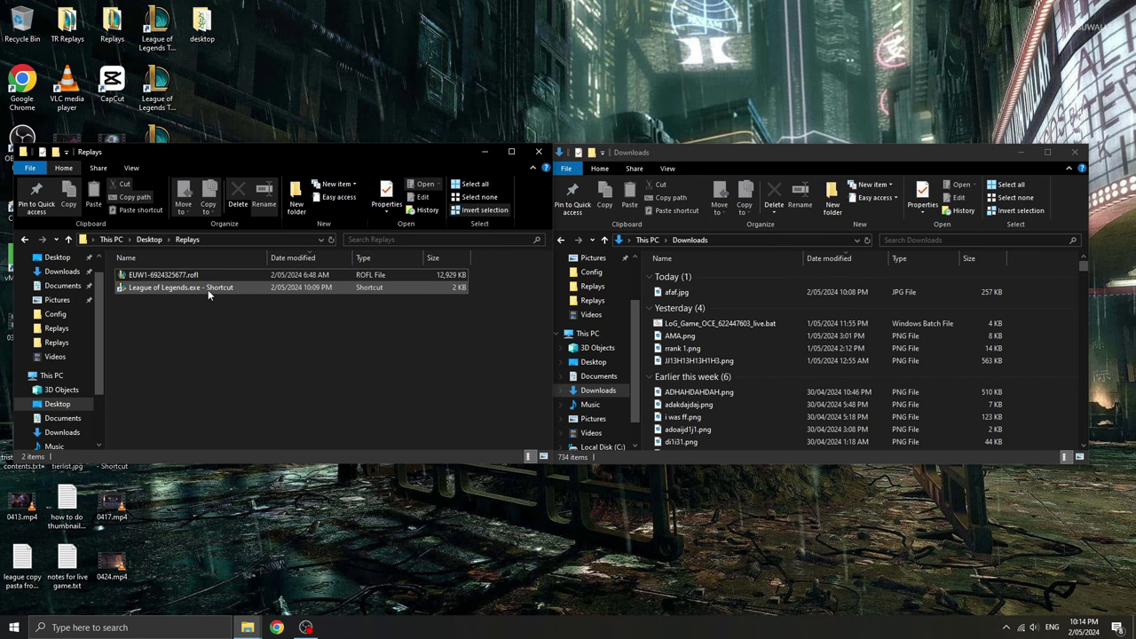
left_click(1006, 628)
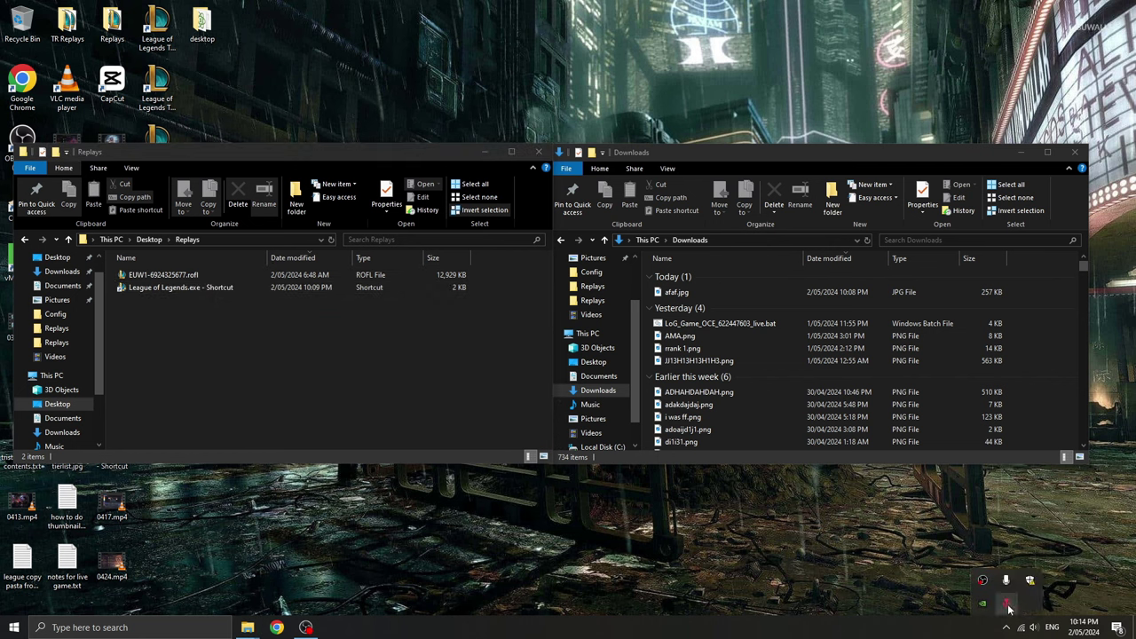
right_click(1008, 607)
left_click(1035, 569)
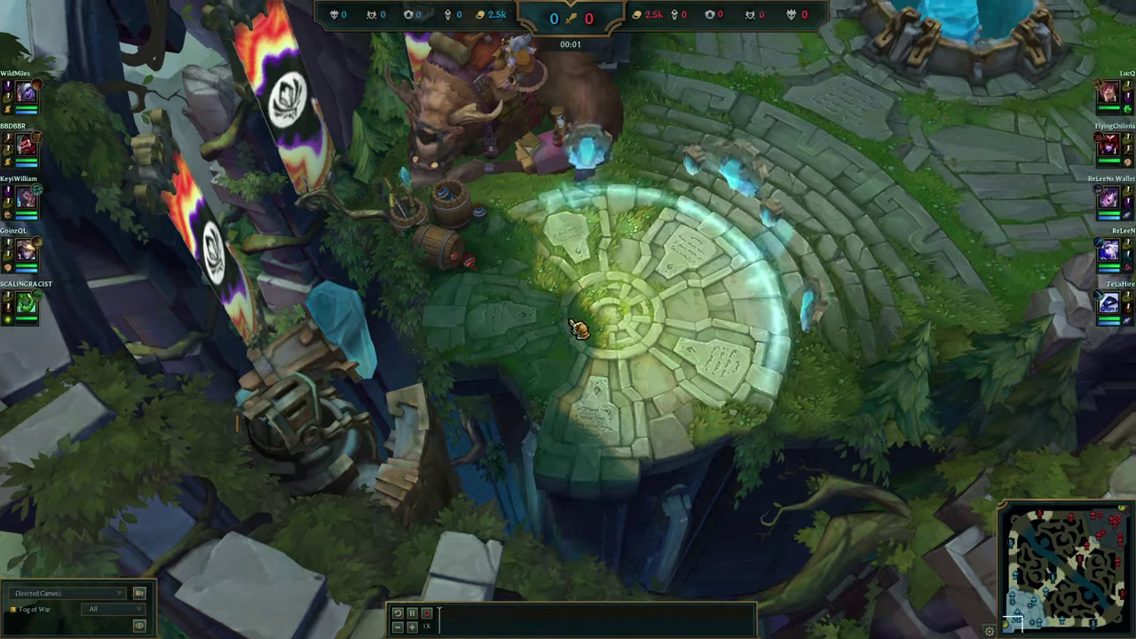
- Switch from the playing replay back to the Replays folder window with Alt+Tab
key("alt+Tab")
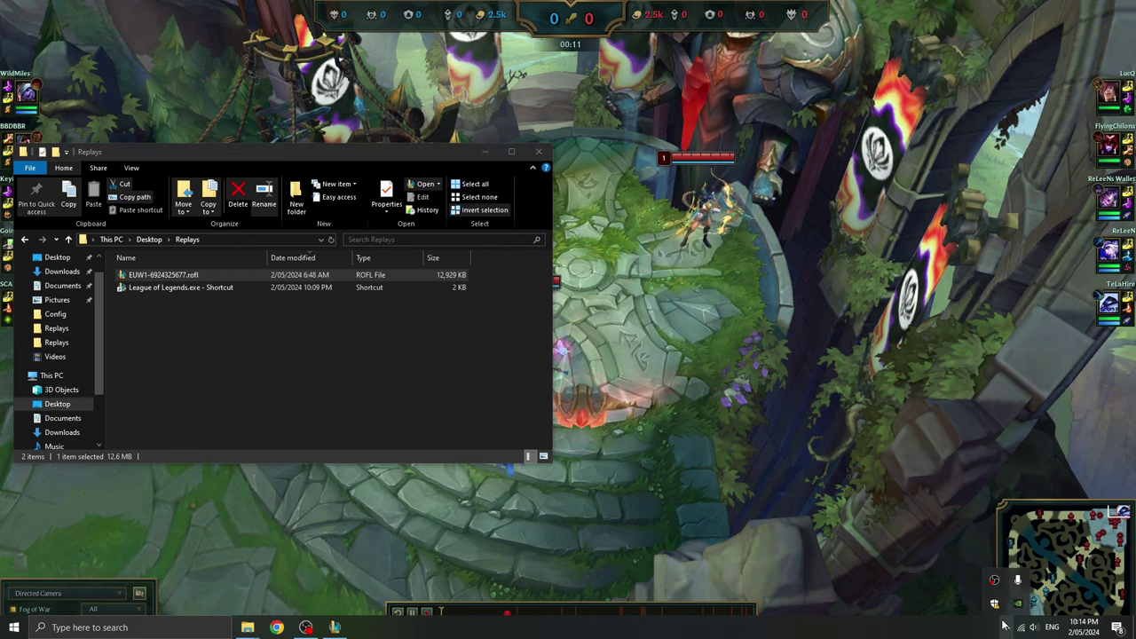
left_click(412, 382)
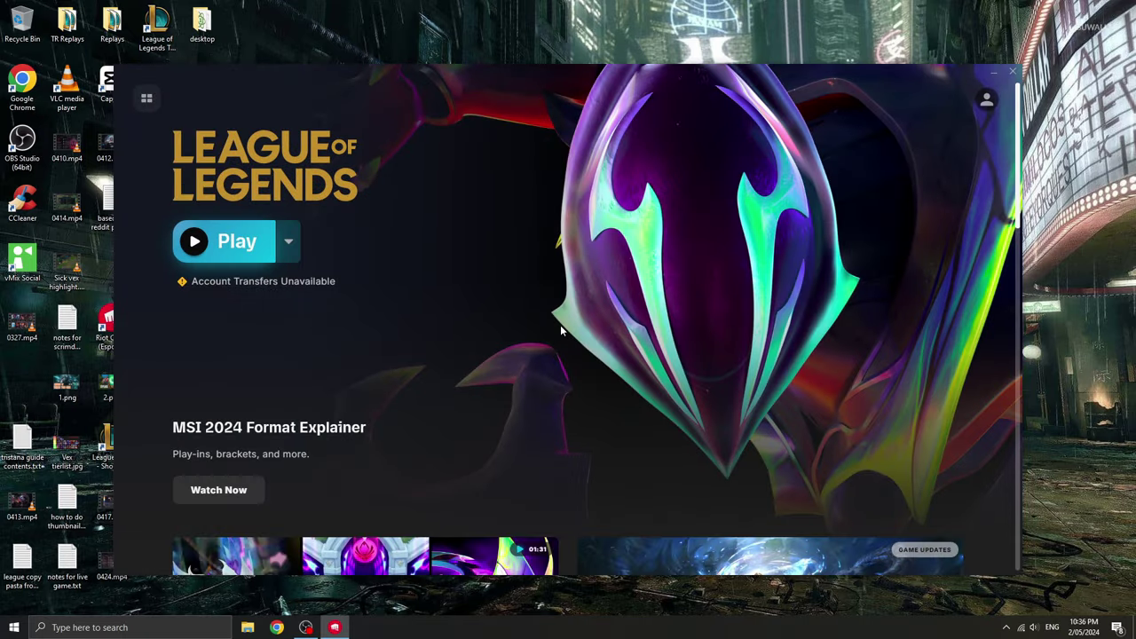
- Close the Riot Client and press RECONNECT in the League client to rejoin the stuck game
key("alt+F4")
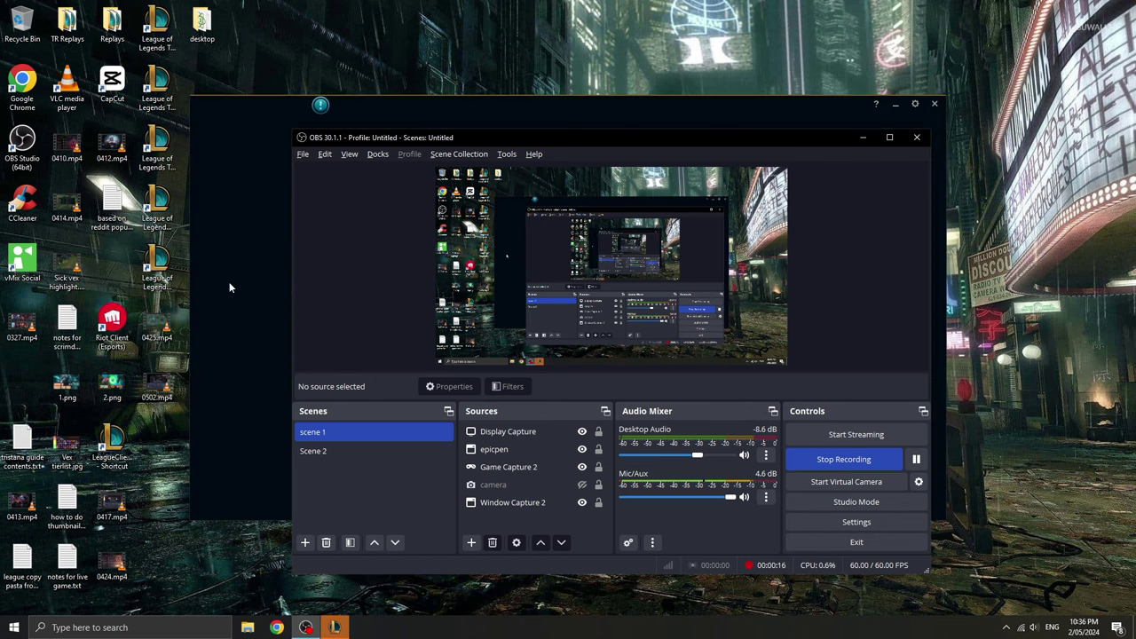
left_click(230, 286)
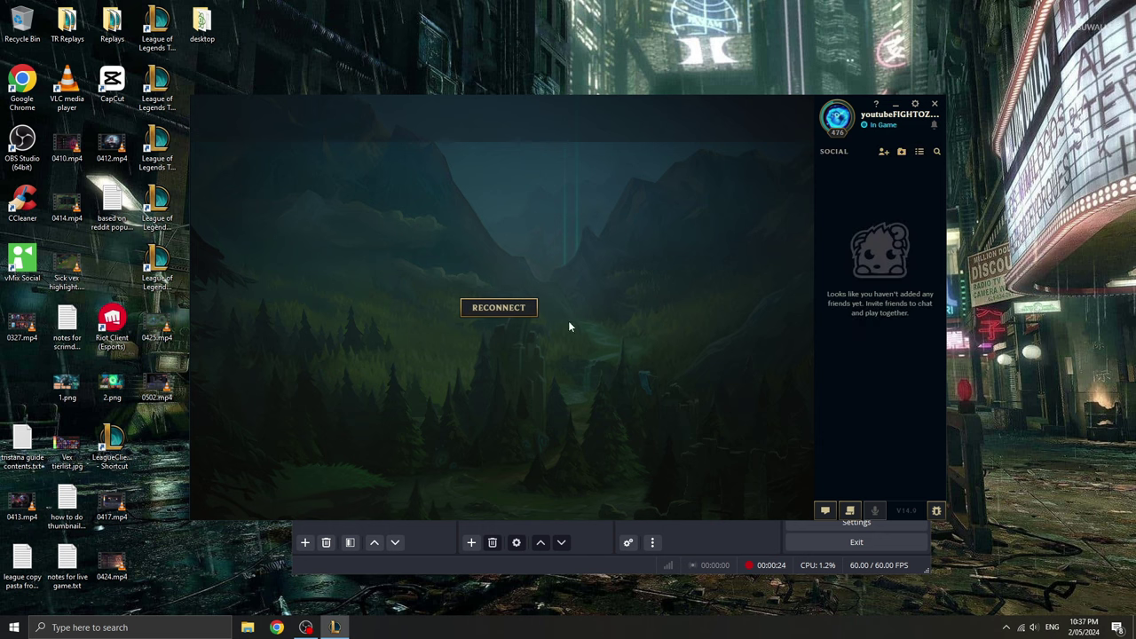
left_click(471, 307)
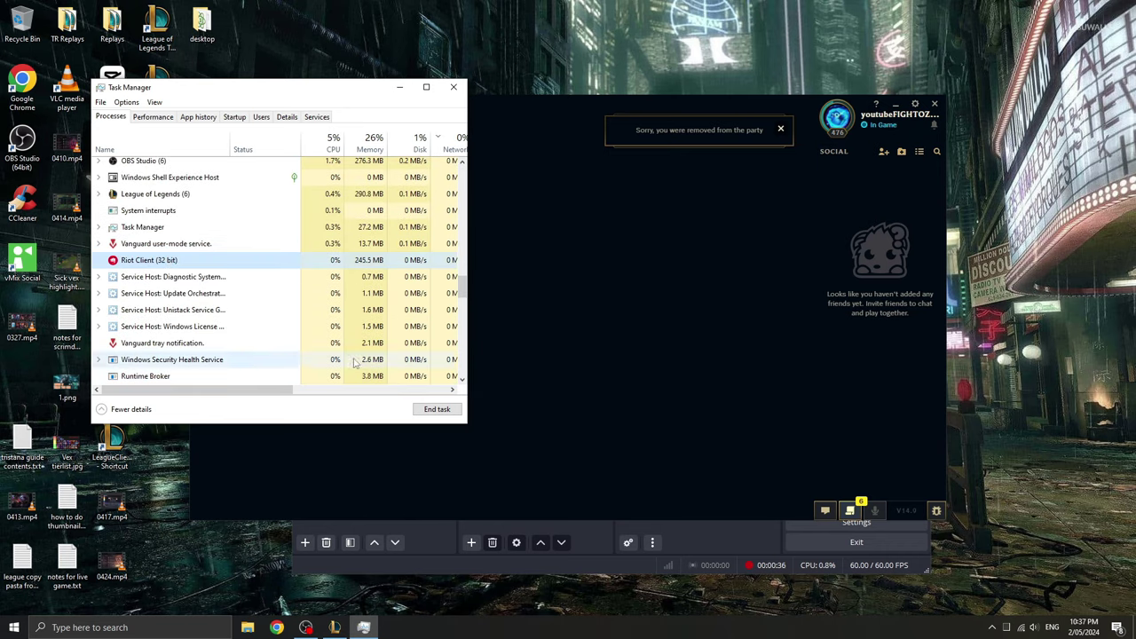
- End the Riot Client (32 bit) and League of Legends tasks, closing the disconnected client window
left_click(422, 409)
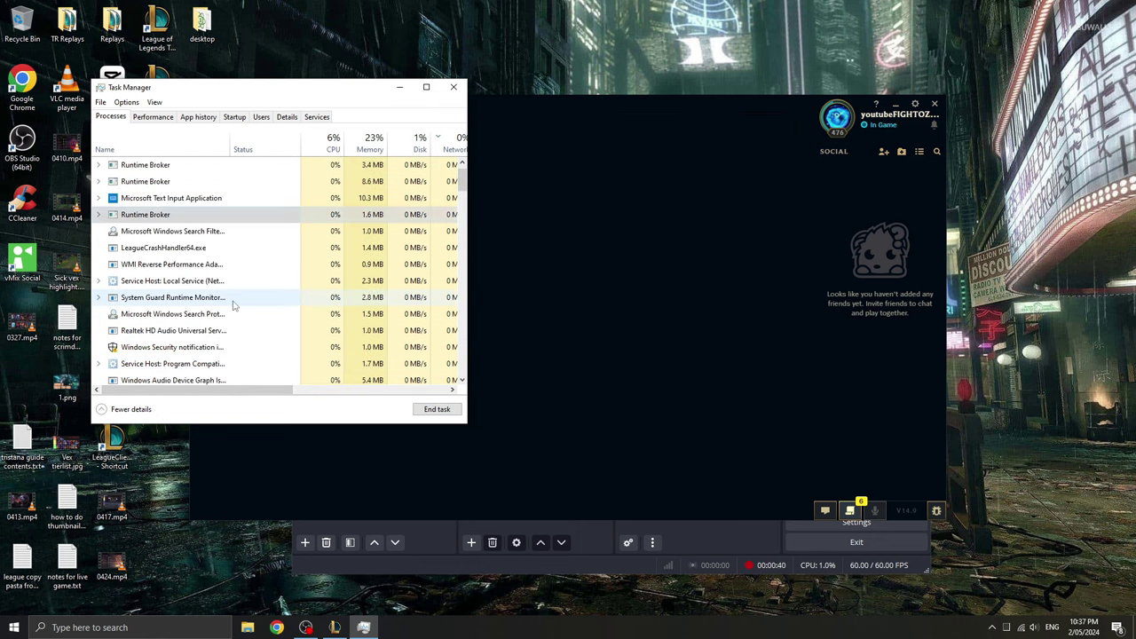
left_click(177, 376)
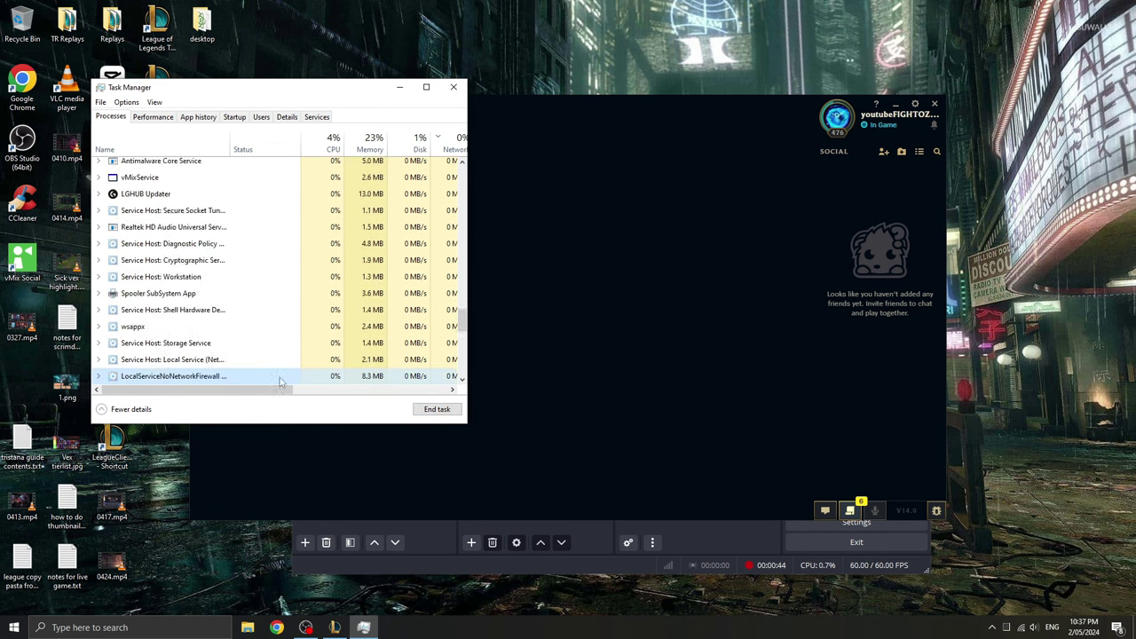
left_click(433, 411)
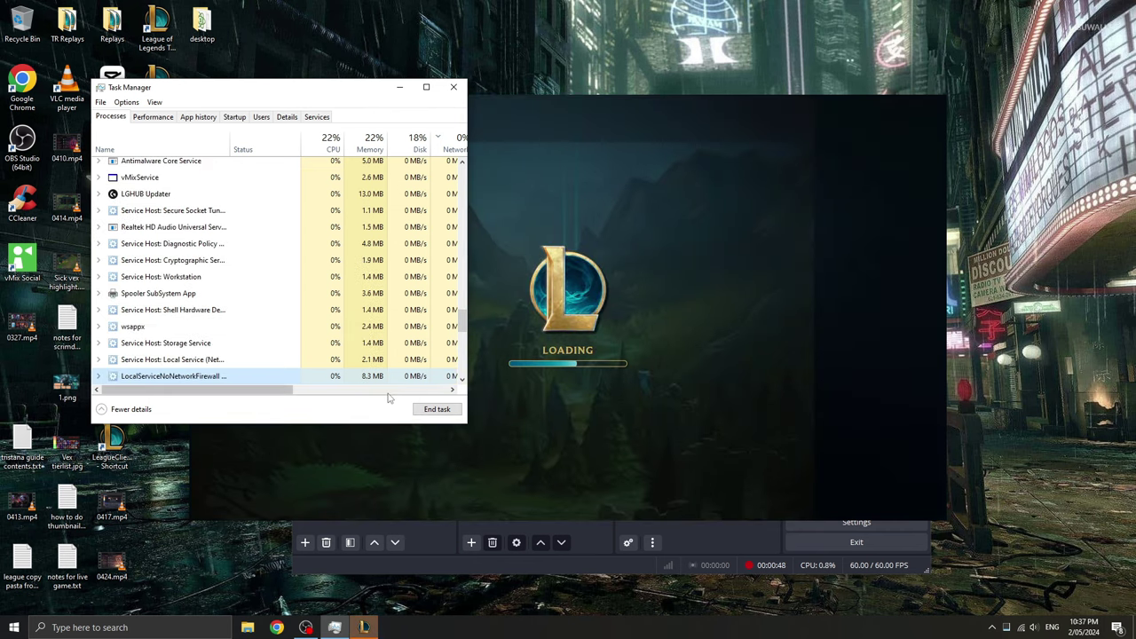
left_click(568, 327)
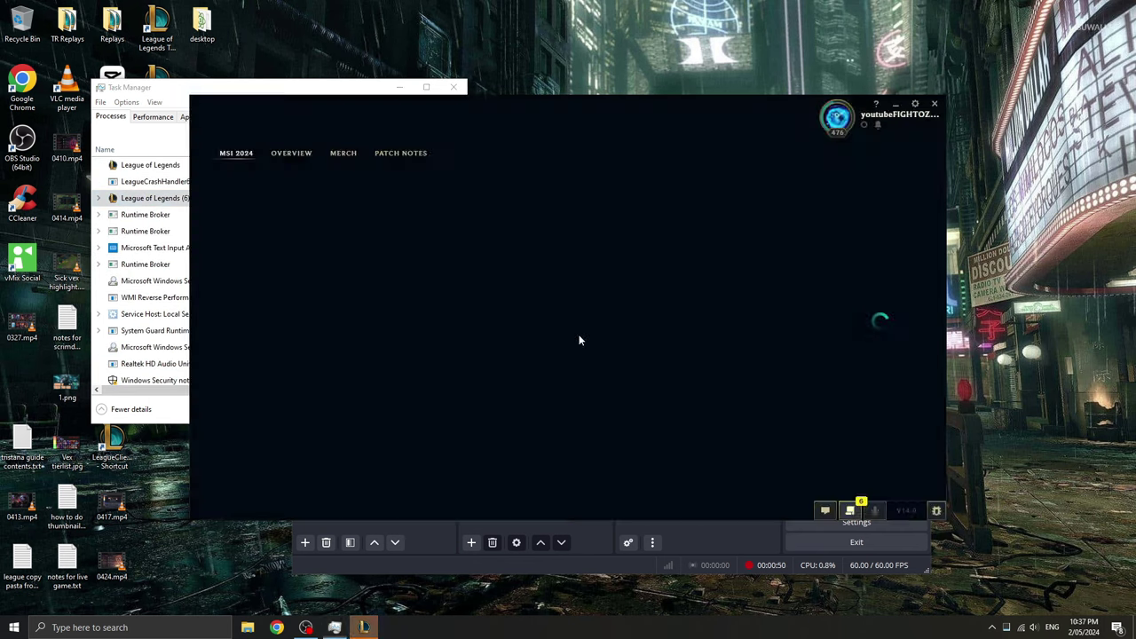
scroll(286, 288, "down", 5)
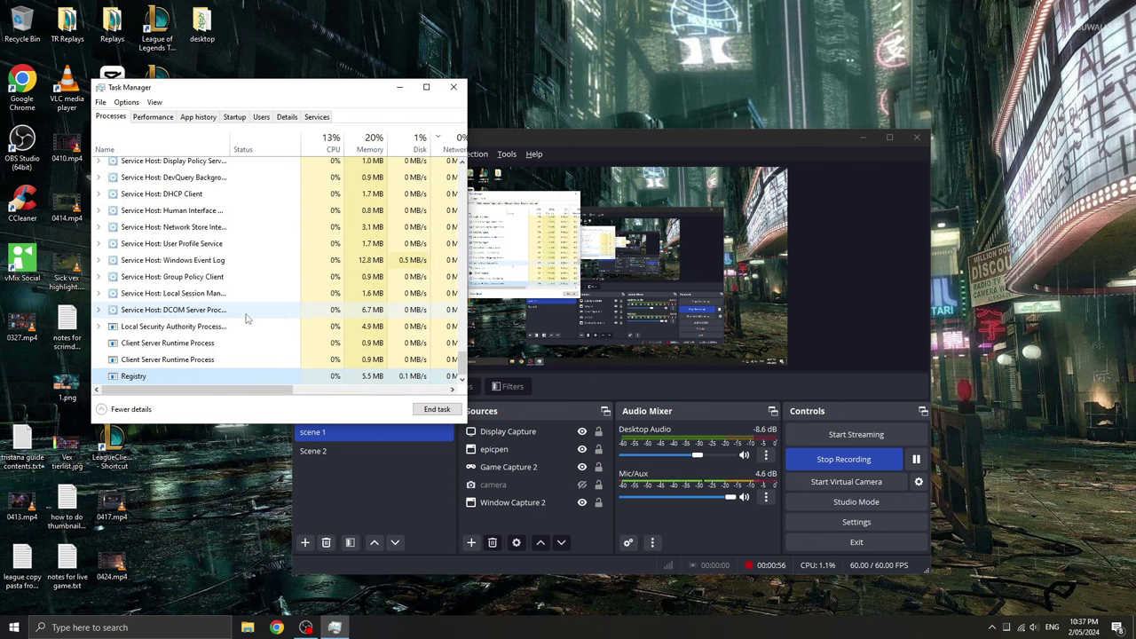
- Close Task Manager and search the Start menu for 'leag' to relaunch League of Legends
left_click(453, 87)
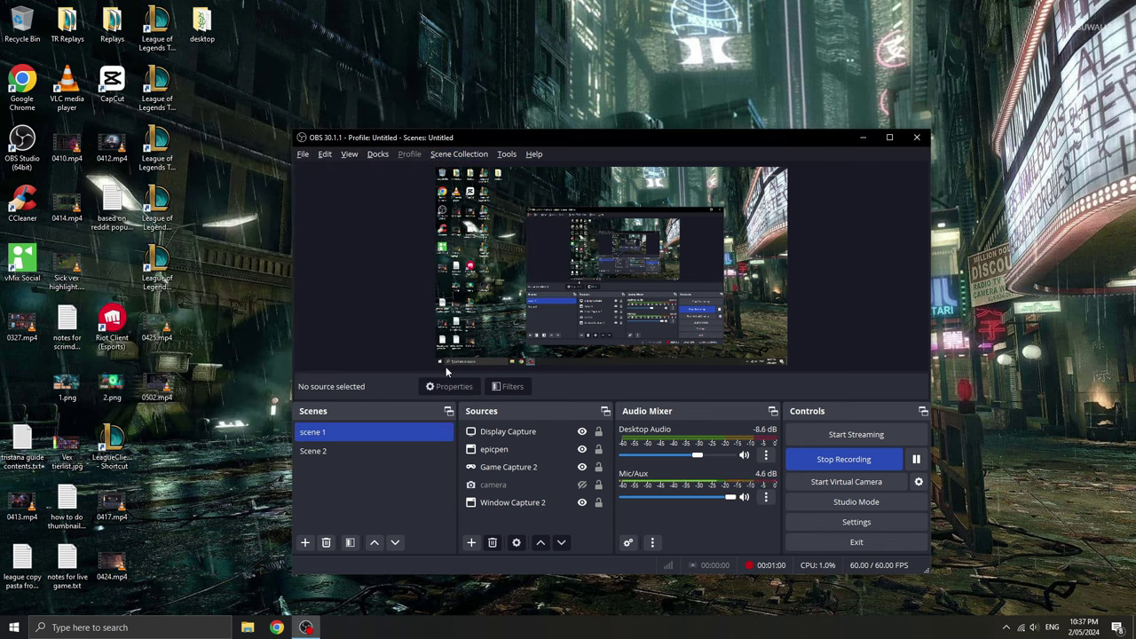
left_click(216, 473)
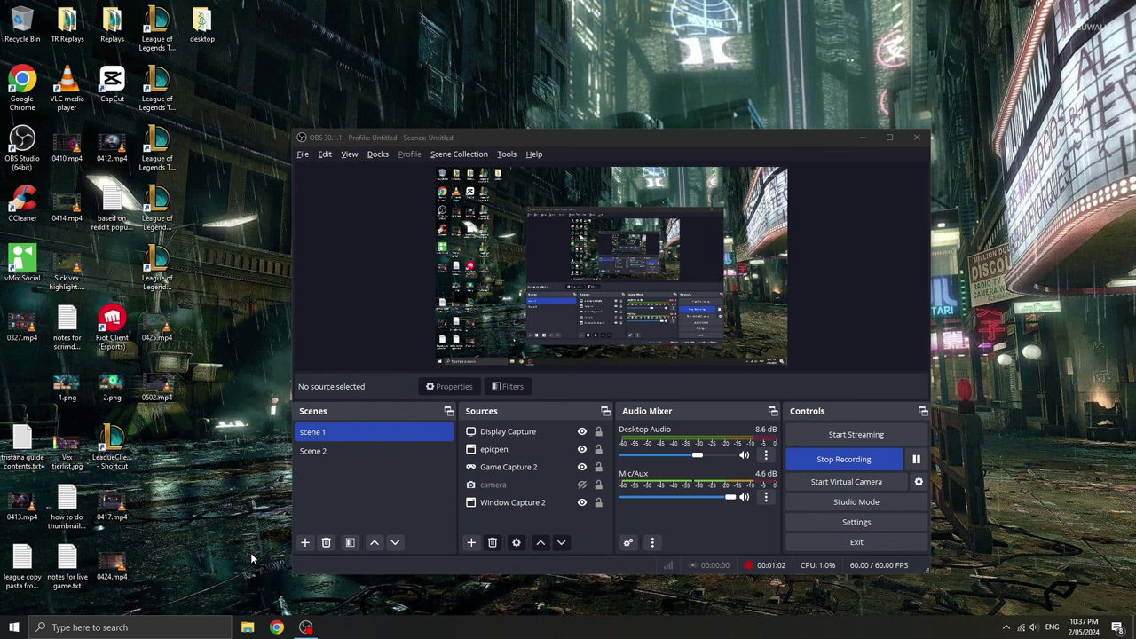
key("super")
type("leag")
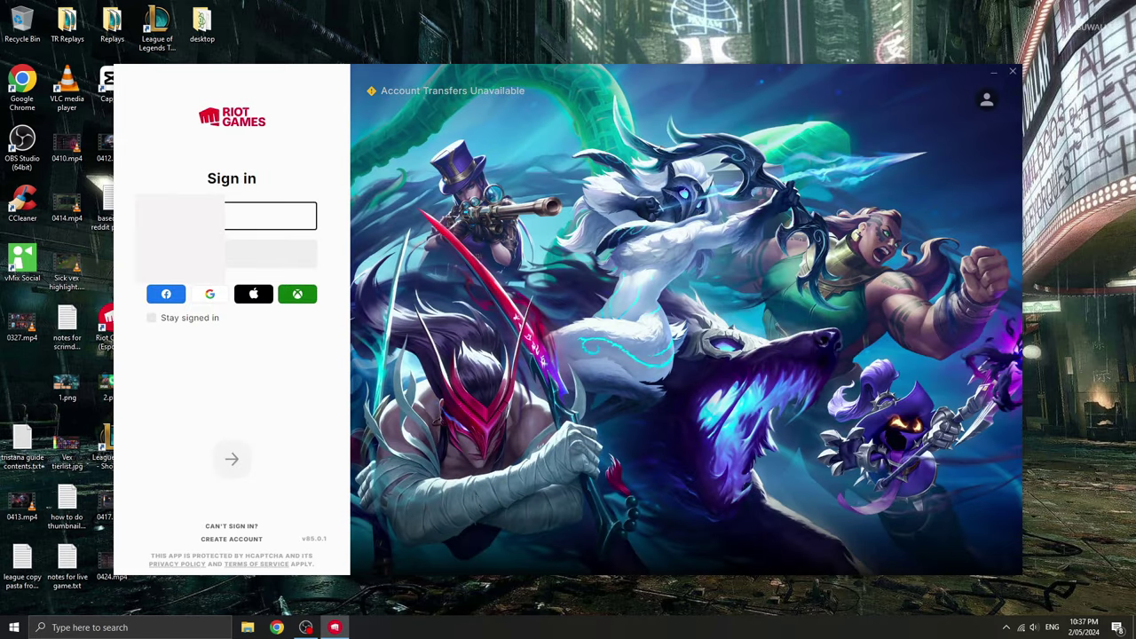
- Sign in to the Riot Client with the account username and password, then close the launcher
key("Tab")
key("ctrl+v")
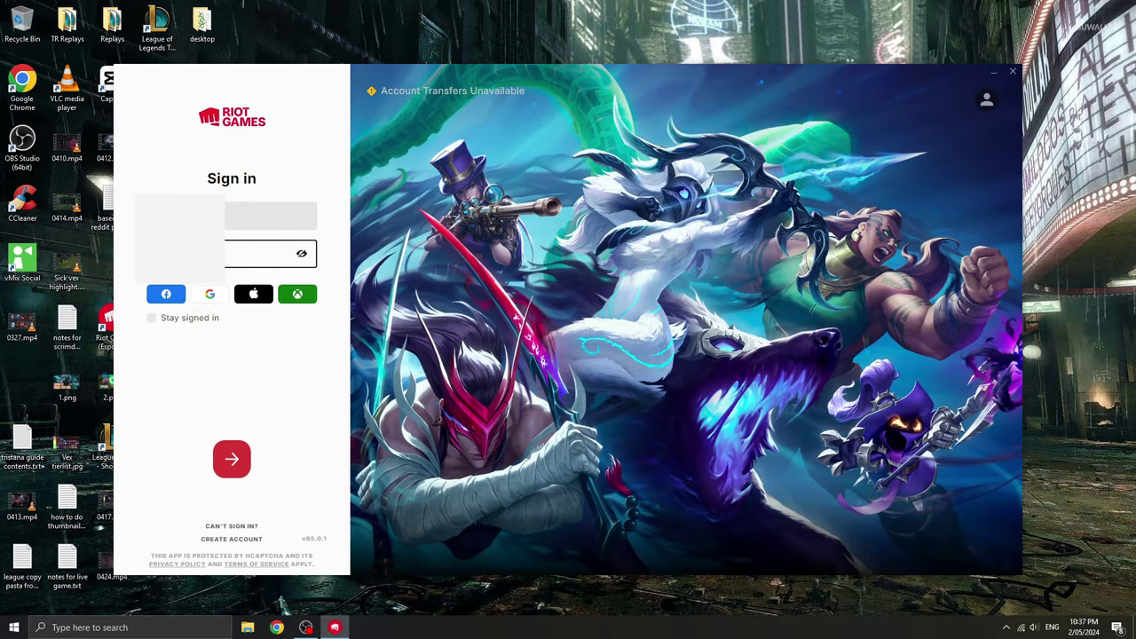
key("Return")
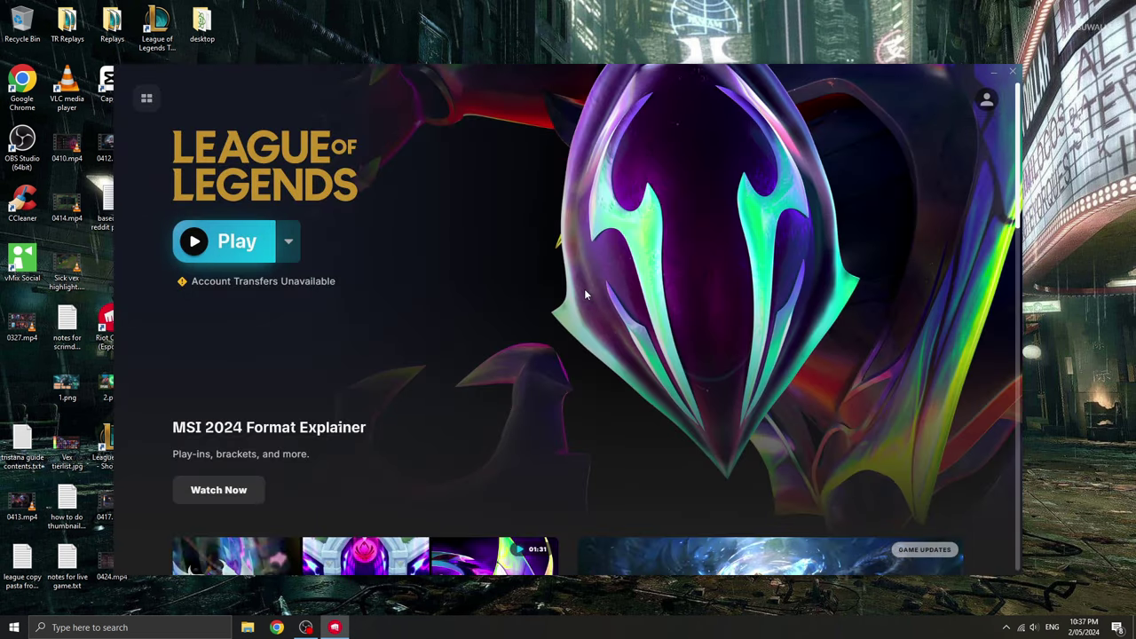
key("alt+F4")
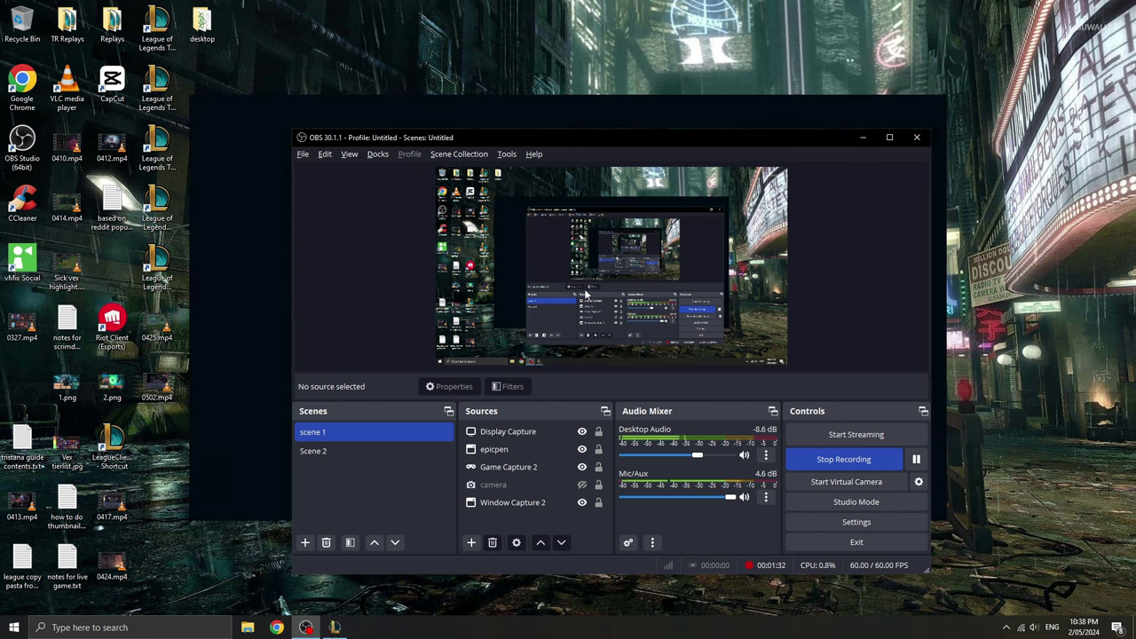
- Bring the League client forward and leave the running game, confirming the exit
left_click(224, 234)
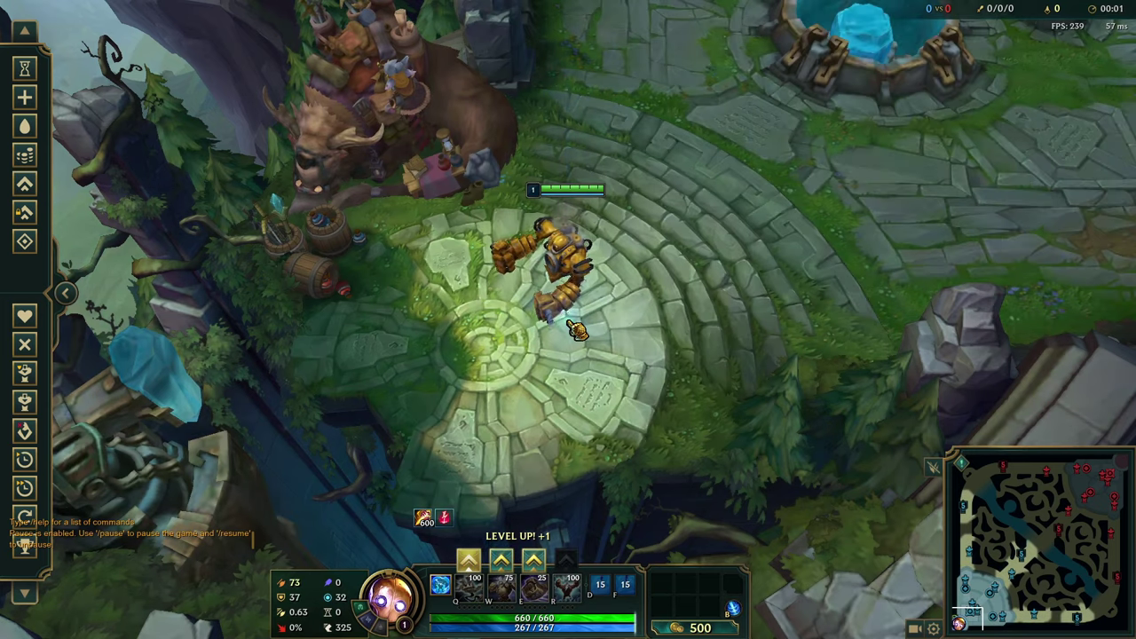
key("alt+F4")
left_click(545, 288)
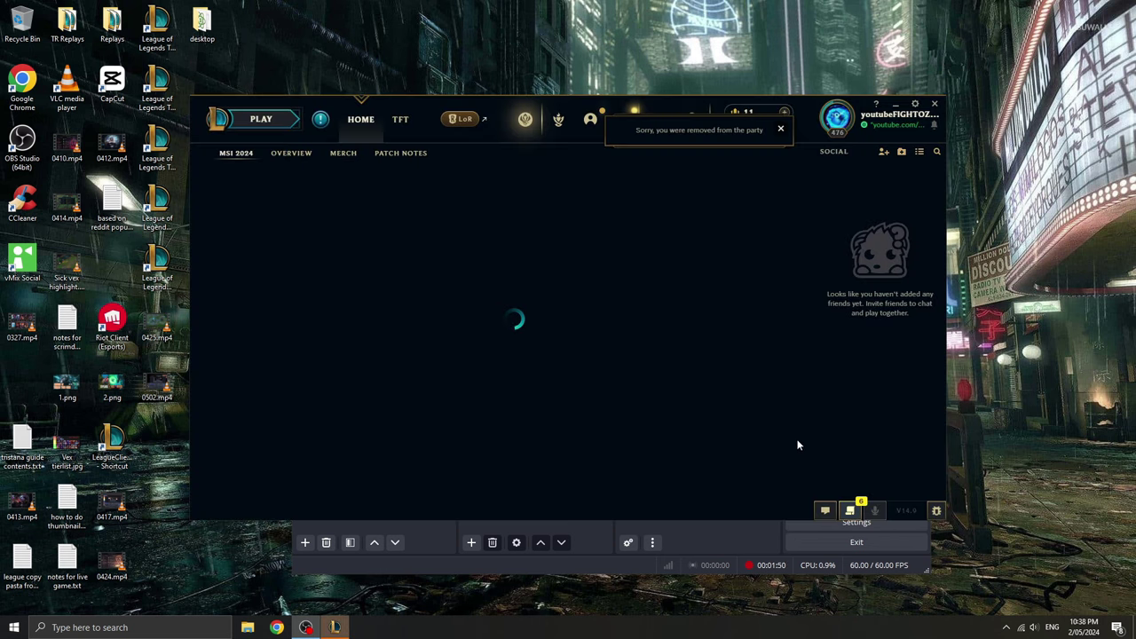
- Create a Practice Tool game, start it, and lock in Bel'Veth in champion select
left_click(261, 119)
left_click(507, 500)
left_click(528, 509)
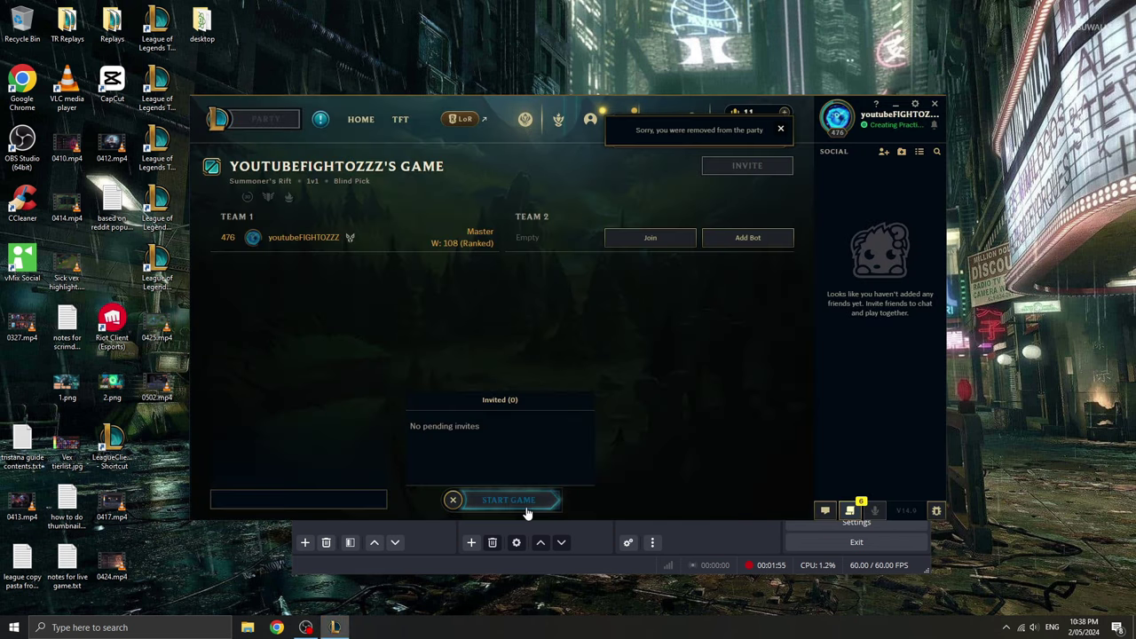
left_click(538, 306)
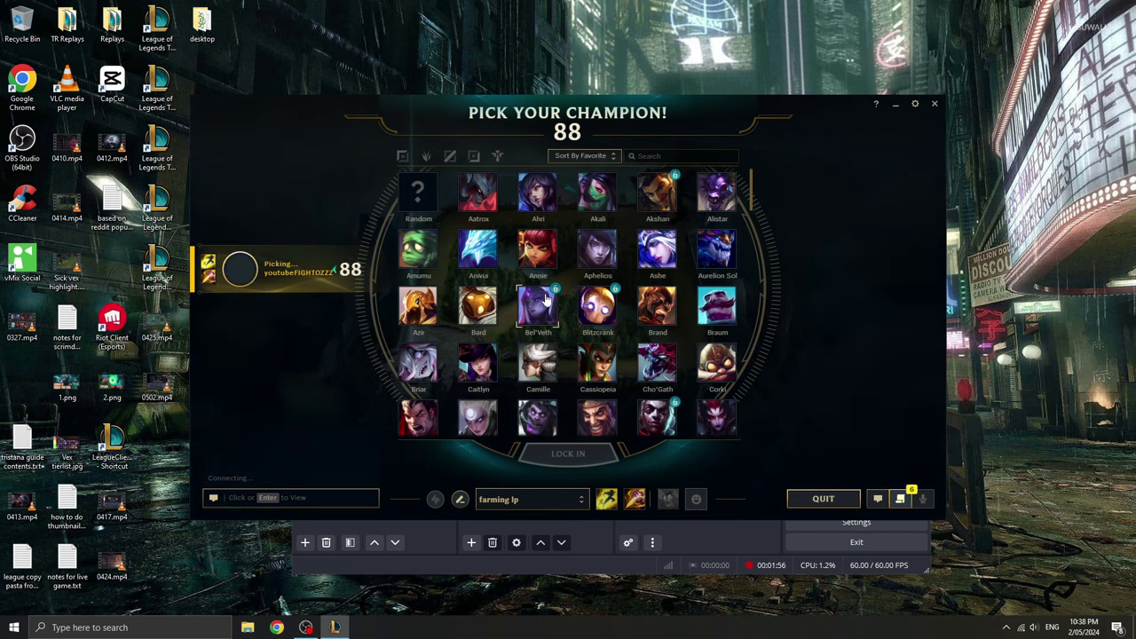
left_click(549, 459)
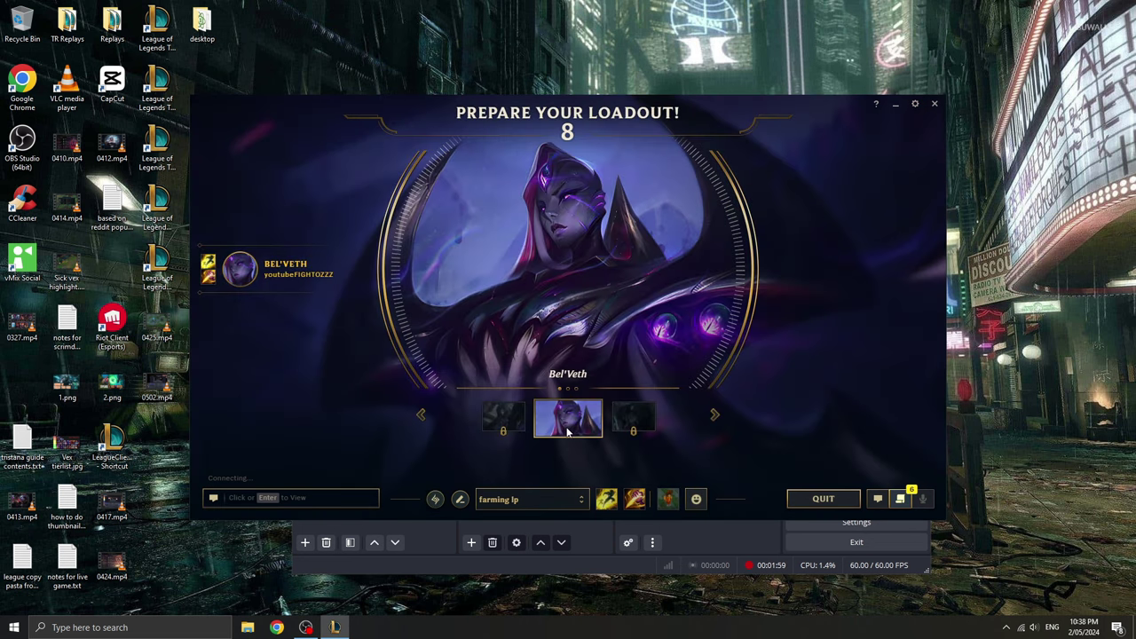